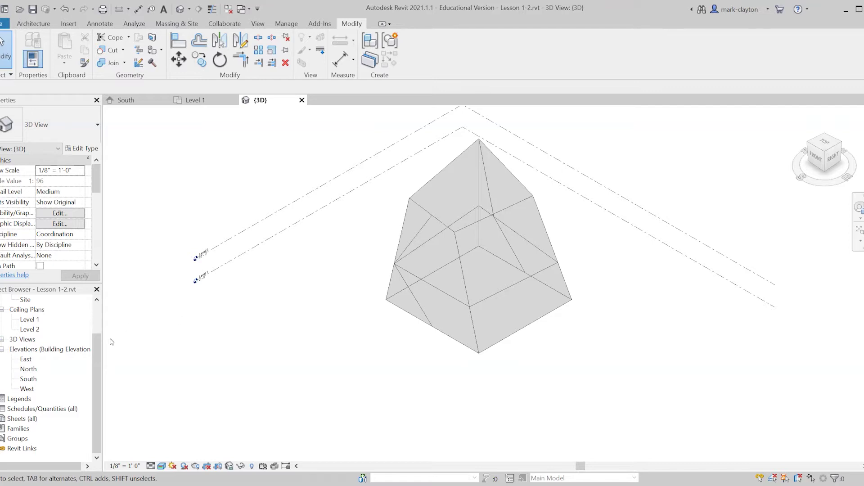
# Open the Site floor plan and set its visual style to Shaded.
pyautogui.scroll(3, 98, 353)
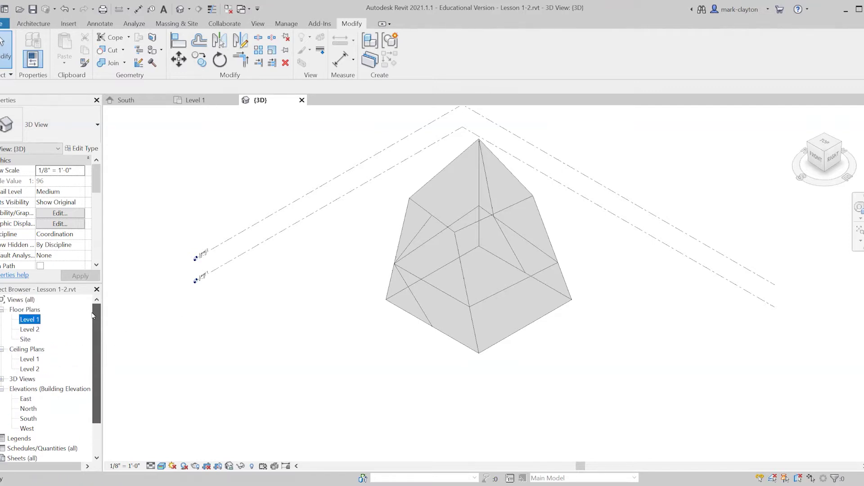
pyautogui.click(30, 319)
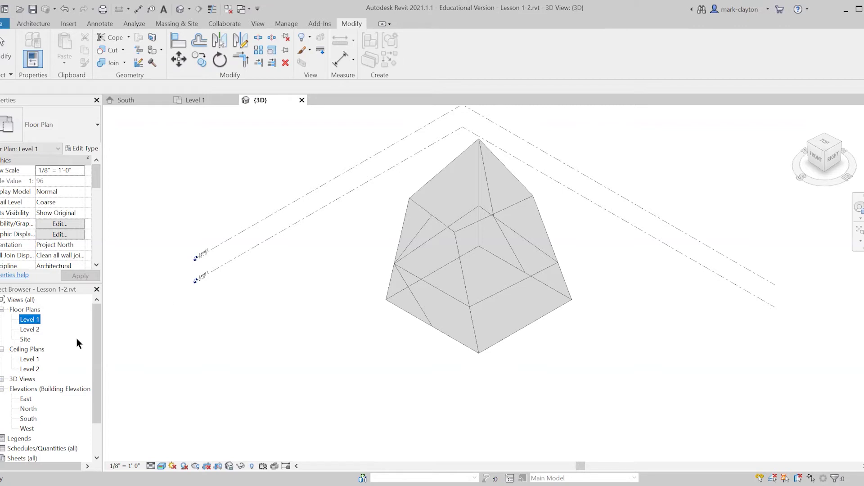
pyautogui.doubleClick(25, 339)
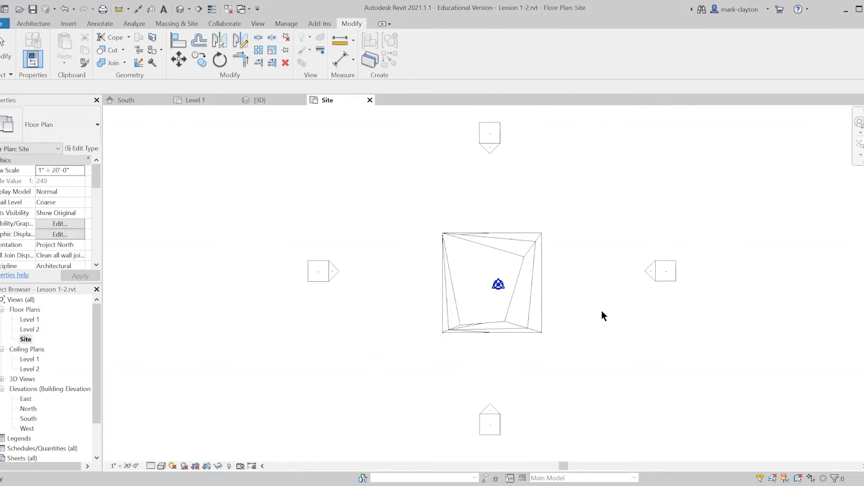
pyautogui.click(161, 466)
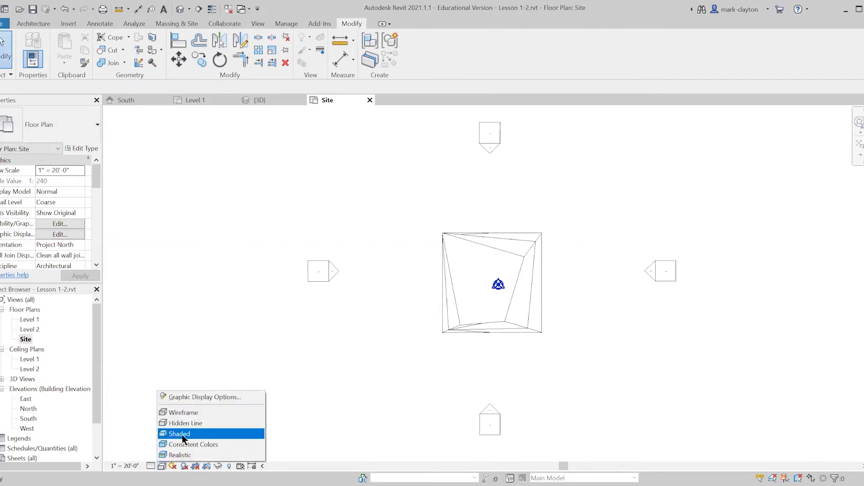
pyautogui.click(182, 434)
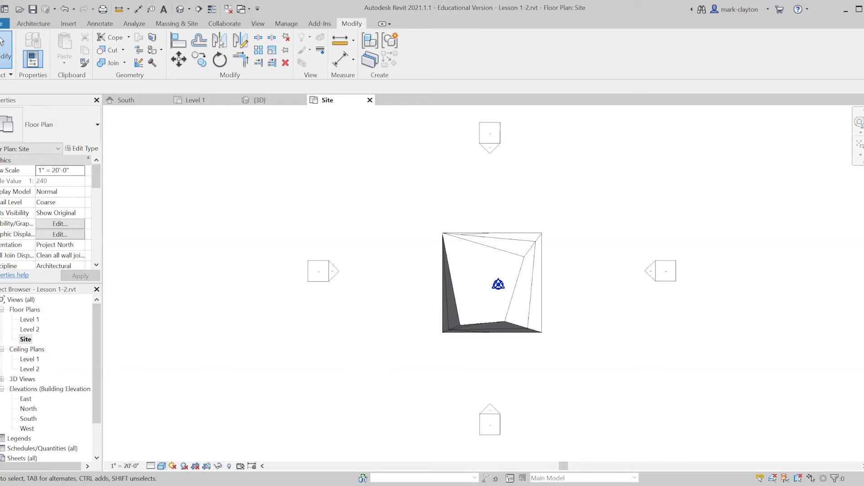
# Toggle Show Mass Form and Floors and change the Site plan's visual style to show the mass in even light grey.
pyautogui.click(182, 23)
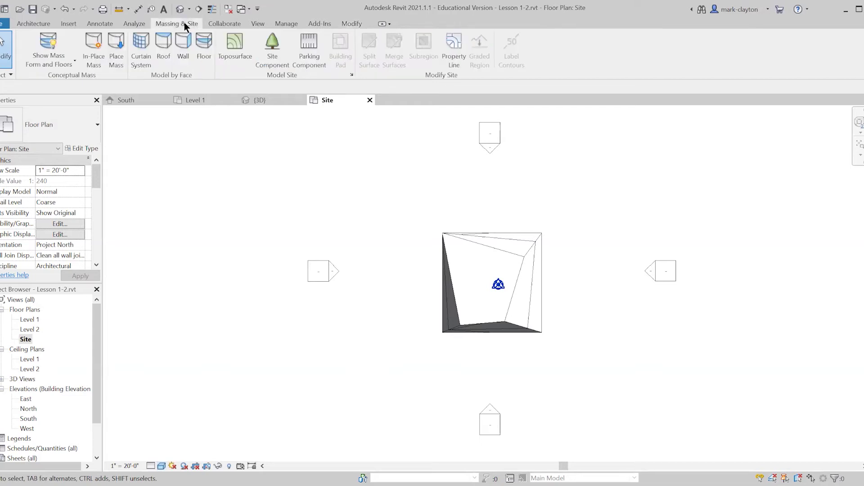
pyautogui.click(48, 46)
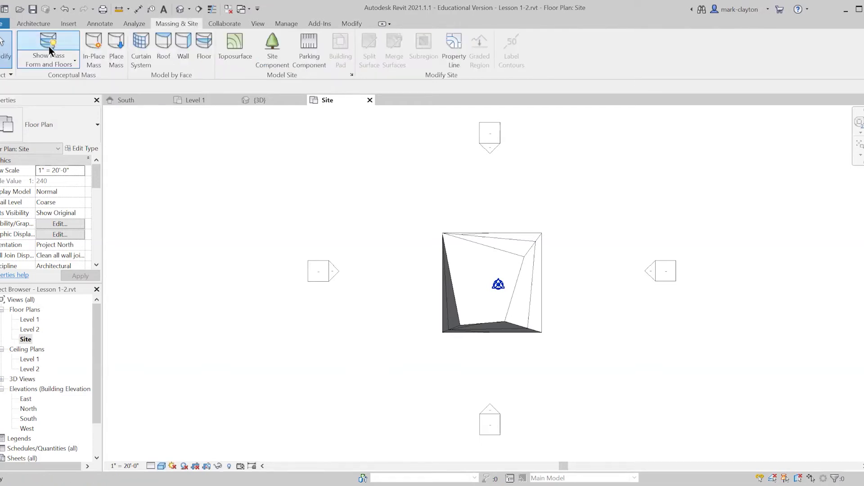
pyautogui.click(48, 46)
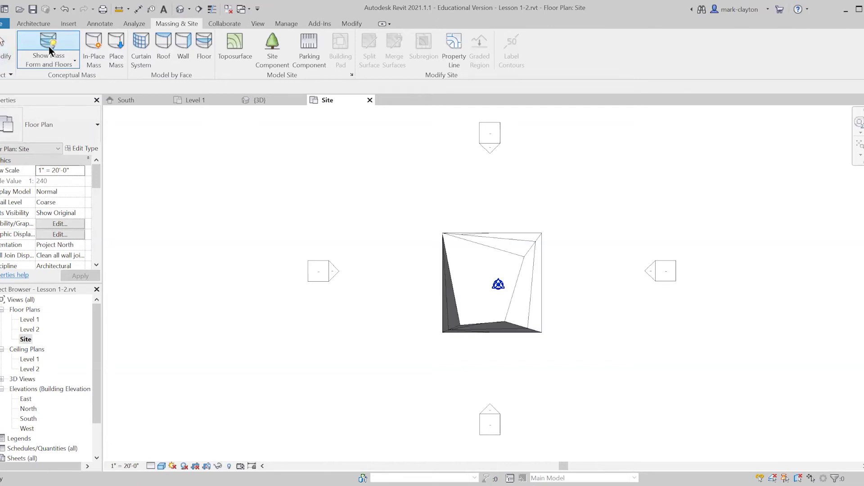
pyautogui.click(162, 466)
pyautogui.click(185, 452)
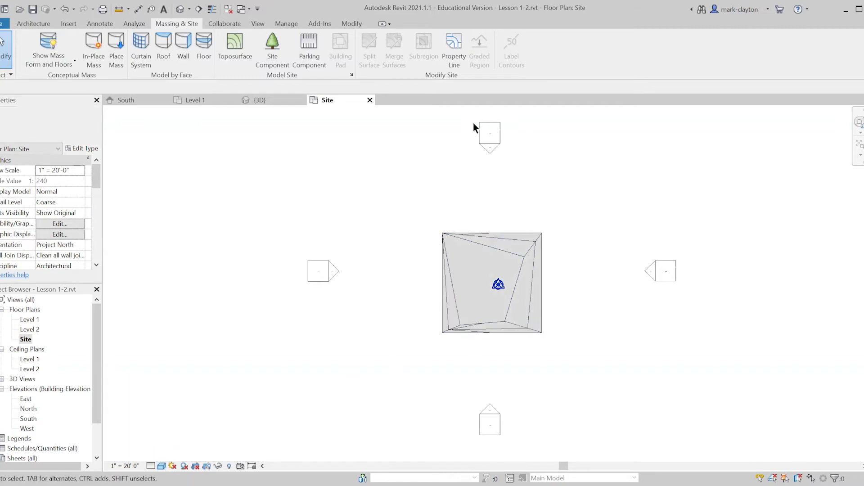
# Examine the four elevation markers around the mass, including the view lines of the West and North elevation arrows.
pyautogui.click(490, 124)
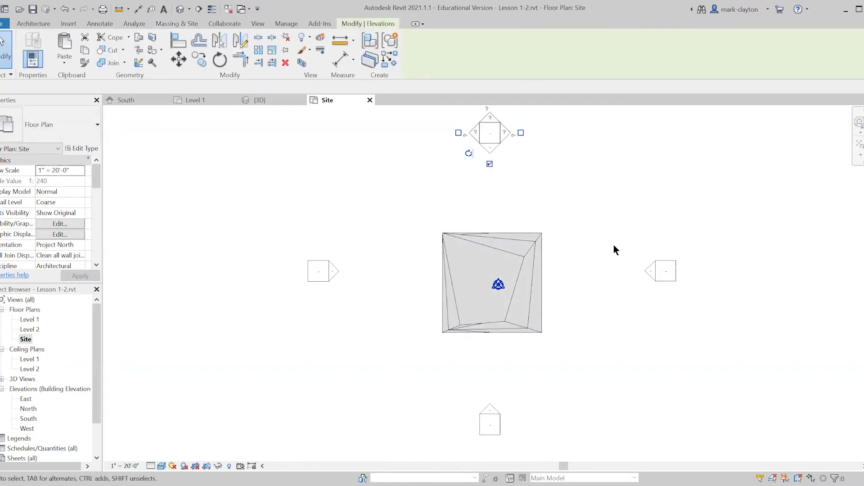
pyautogui.click(495, 427)
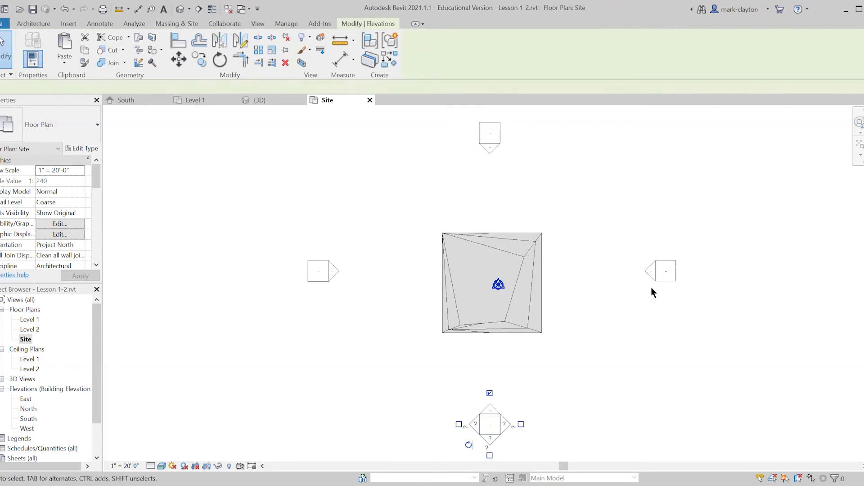
pyautogui.click(665, 279)
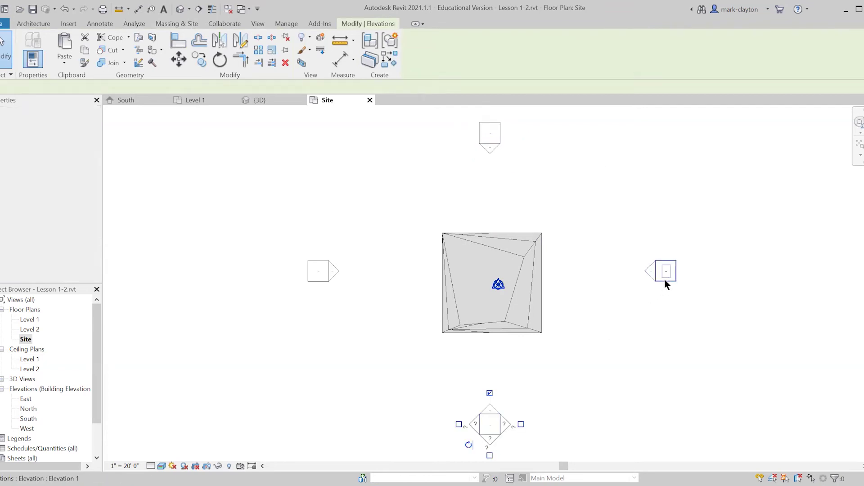
pyautogui.click(313, 279)
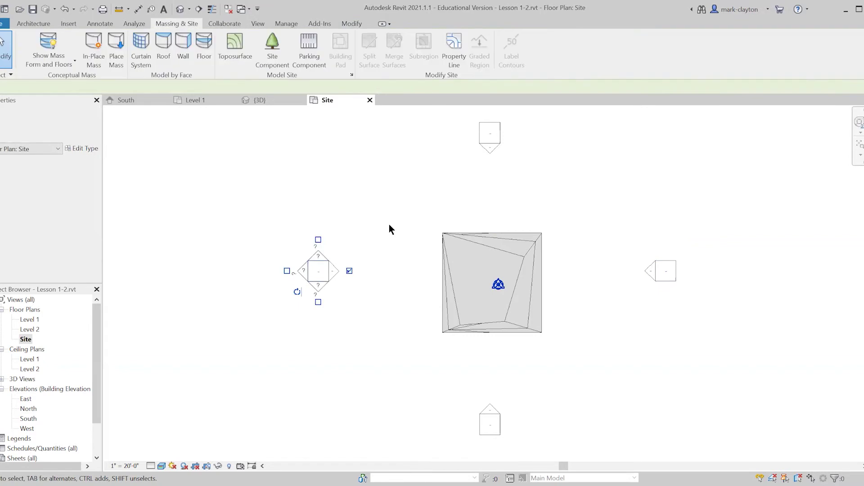
pyautogui.click(390, 225)
pyautogui.click(337, 272)
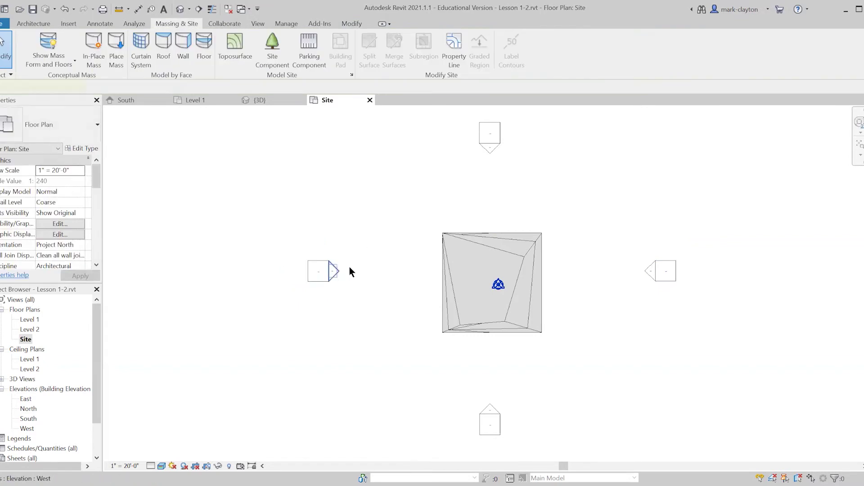
pyautogui.click(395, 216)
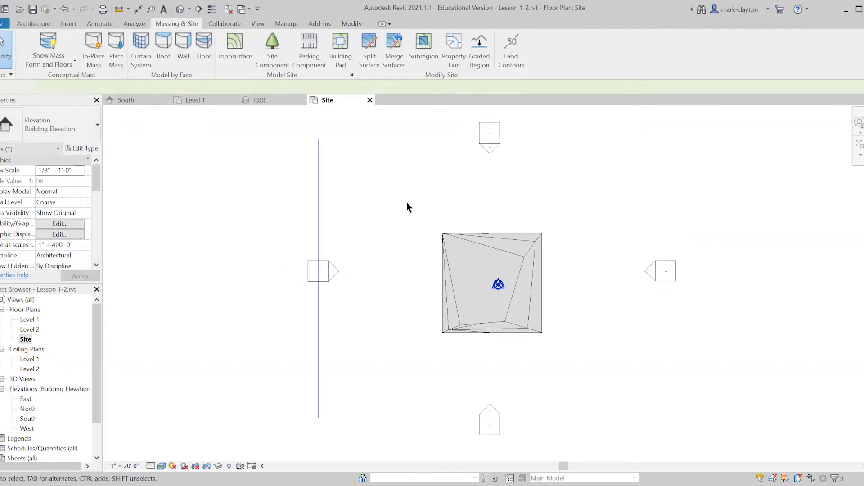
pyautogui.click(488, 152)
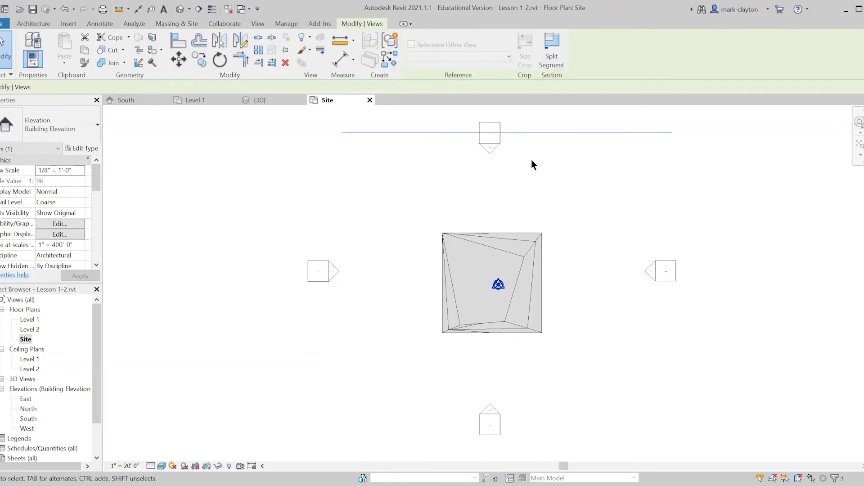
pyautogui.click(531, 164)
pyautogui.click(492, 120)
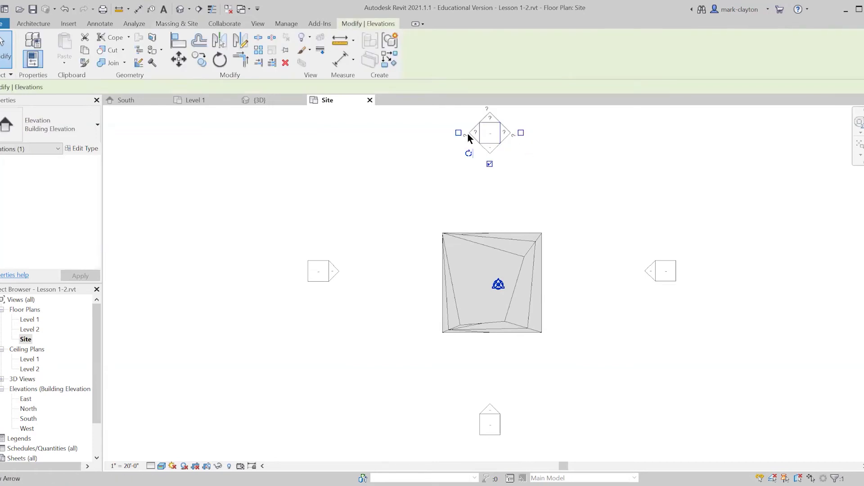
pyautogui.scroll(-1, 533, 175)
pyautogui.scroll(-1, 533, 176)
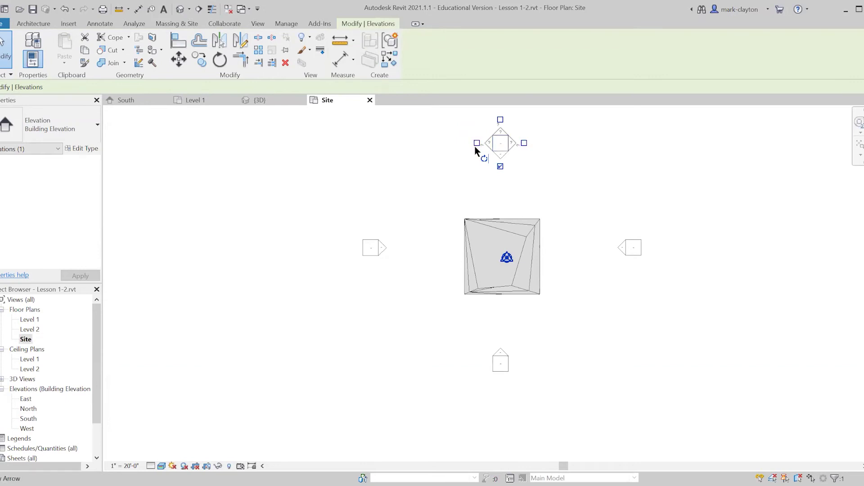
# Move the North elevation's view line closer to the building, just outside the north edge of the mass.
pyautogui.doubleClick(501, 156)
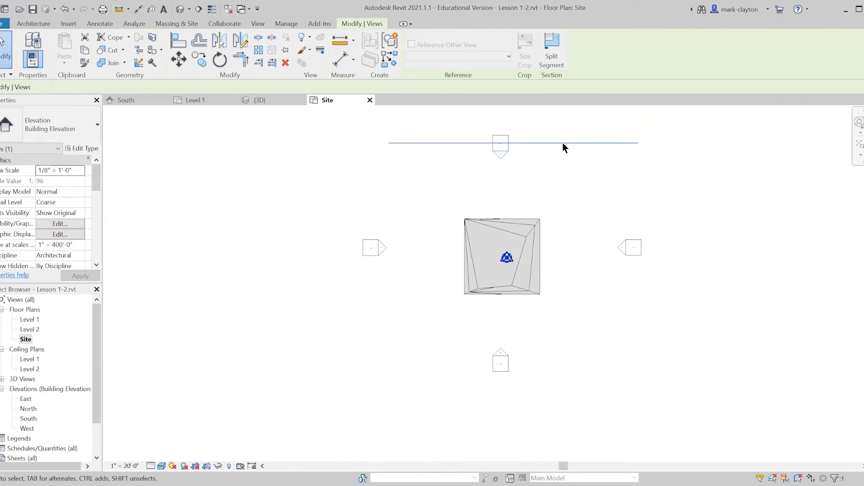
pyautogui.click(582, 170)
pyautogui.click(500, 158)
pyautogui.moveTo(524, 144); pyautogui.dragTo(520, 200)
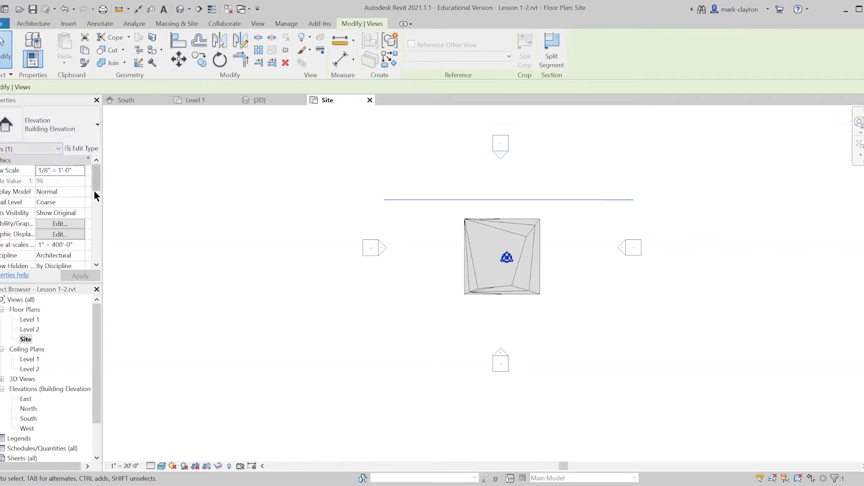
# Set the North elevation to hide at scales coarser than 1" = 200'-0" and apply the change.
pyautogui.moveTo(96, 183); pyautogui.dragTo(93, 228)
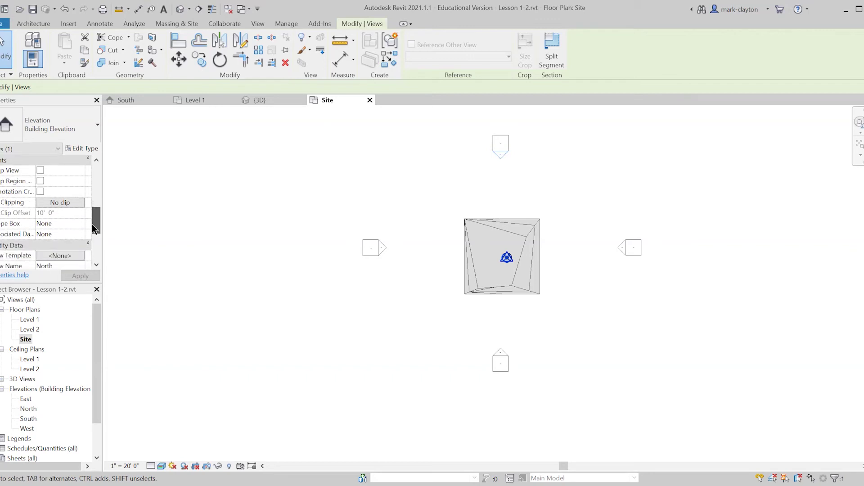
pyautogui.moveTo(93, 228); pyautogui.dragTo(93, 205)
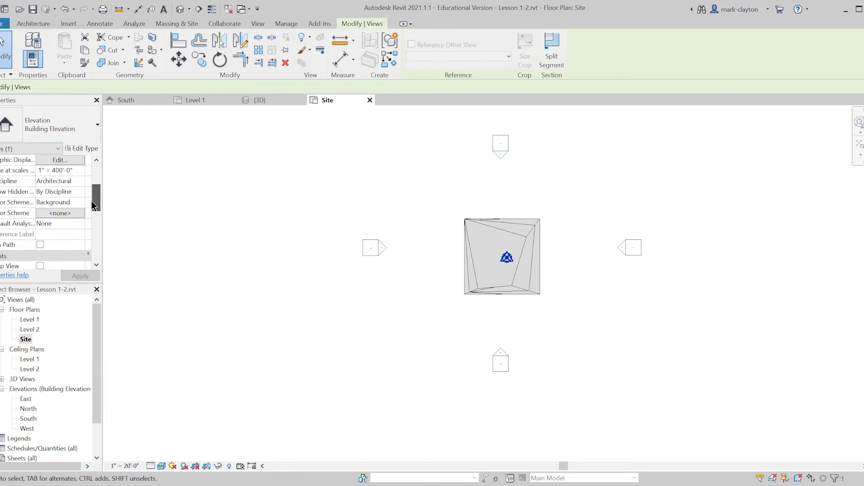
pyautogui.click(78, 169)
pyautogui.click(80, 170)
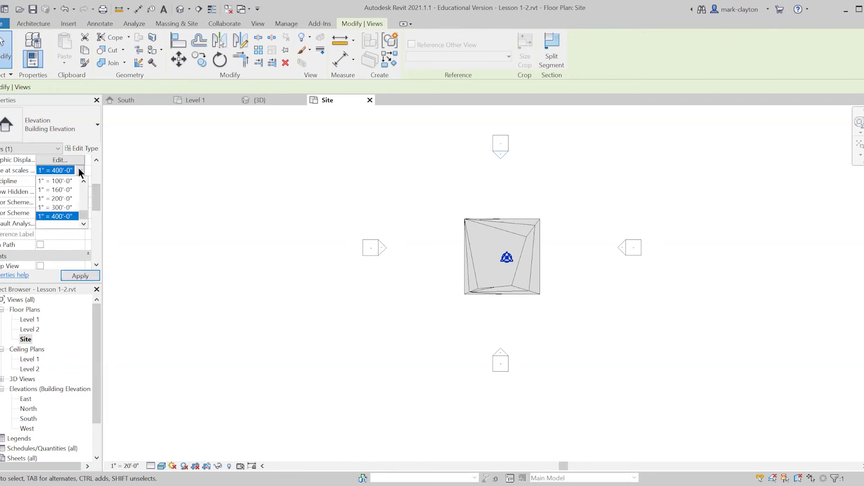
pyautogui.click(67, 198)
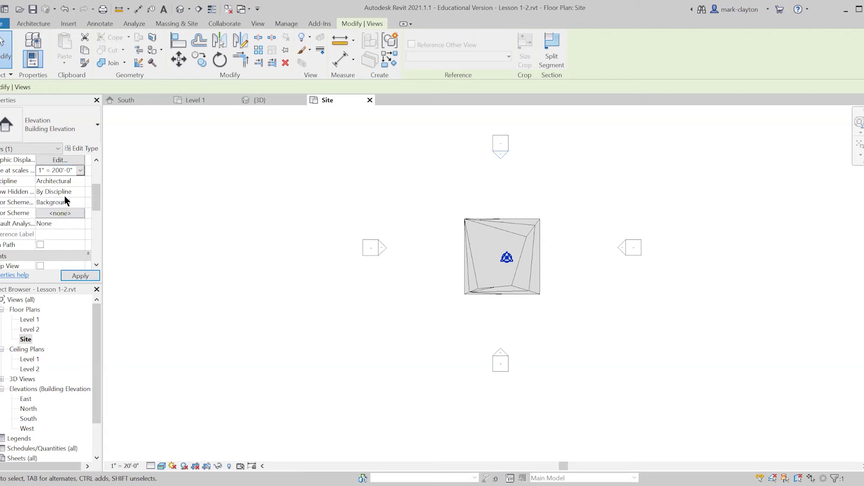
pyautogui.click(81, 276)
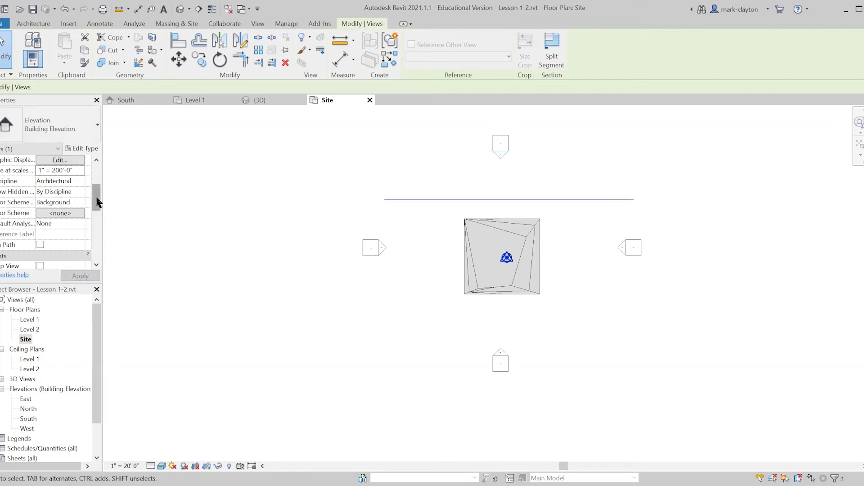
# Set the North elevation's far clipping to Clip with line and extend it past the mass's south edge, about 68' deep.
pyautogui.moveTo(97, 202); pyautogui.dragTo(93, 220)
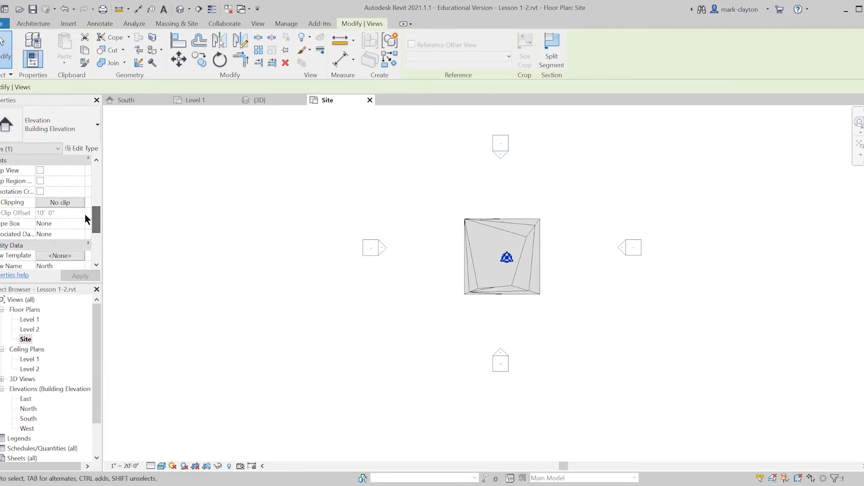
pyautogui.click(62, 202)
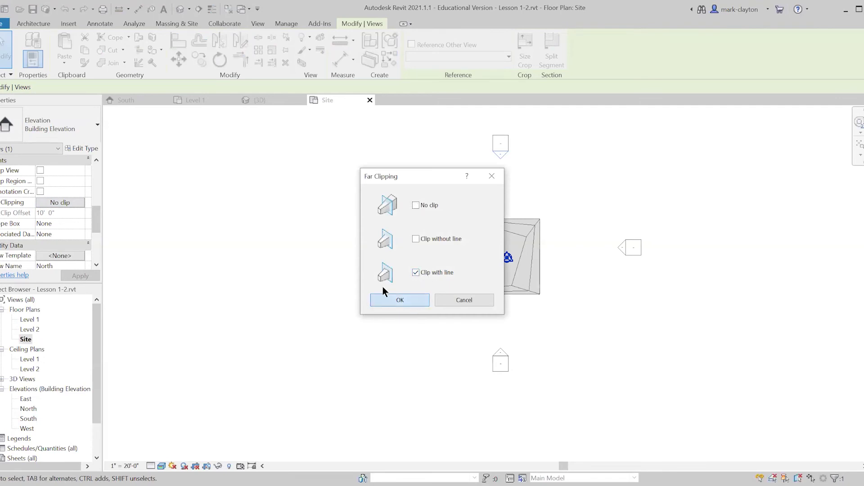
pyautogui.click(407, 301)
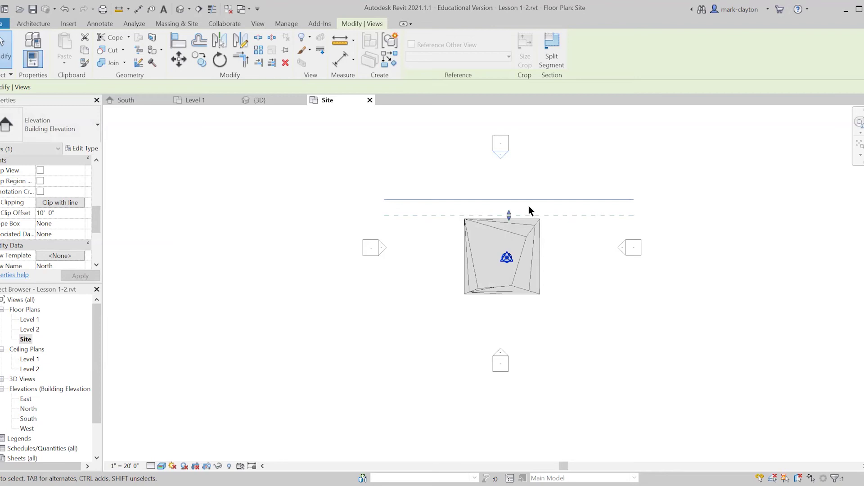
pyautogui.moveTo(512, 217); pyautogui.dragTo(522, 306)
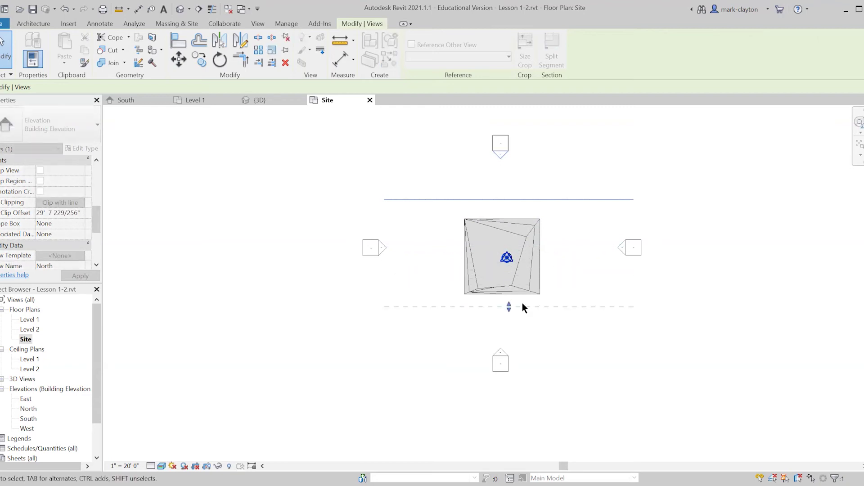
pyautogui.click(239, 194)
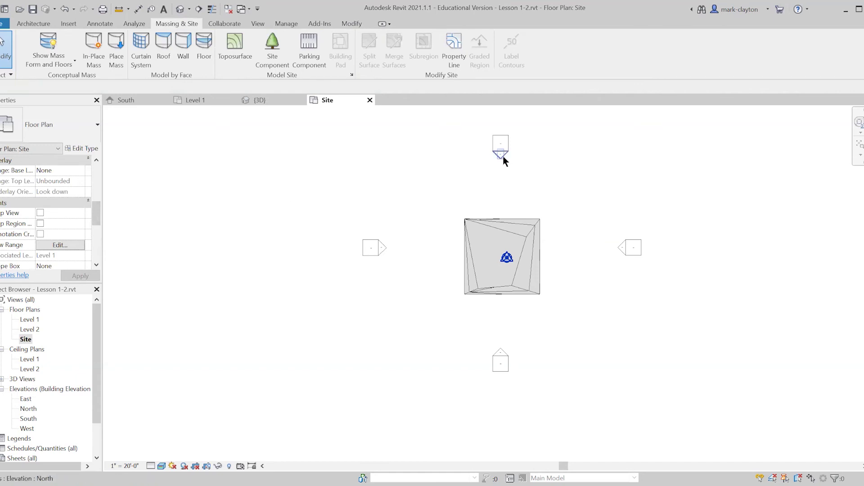
# Open the North elevation view from its marker in the Site plan and check the clipped mass.
pyautogui.click(504, 172)
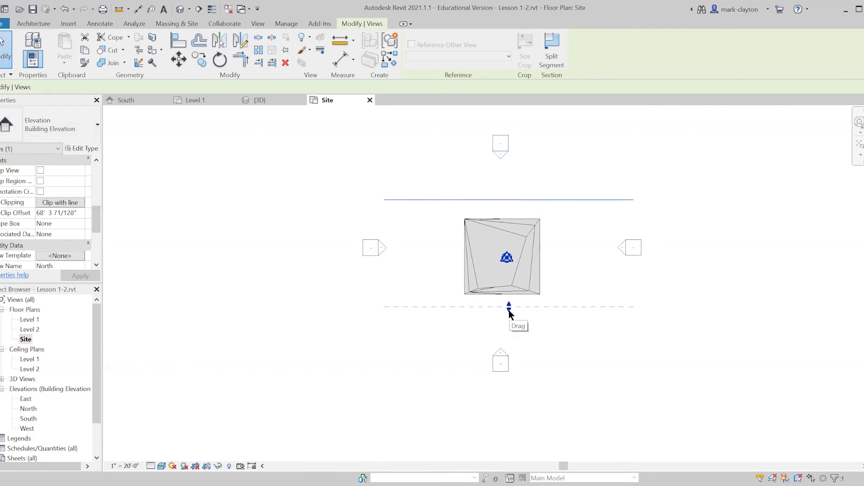
pyautogui.doubleClick(503, 154)
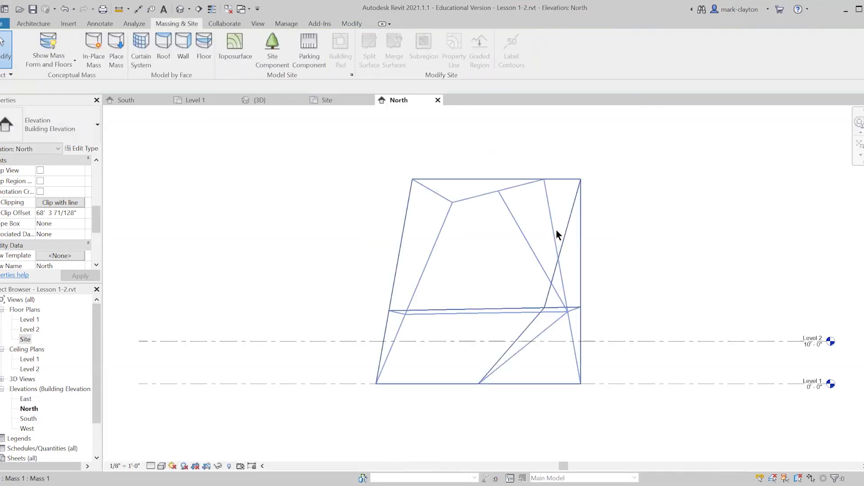
pyautogui.scroll(-2, 606, 258)
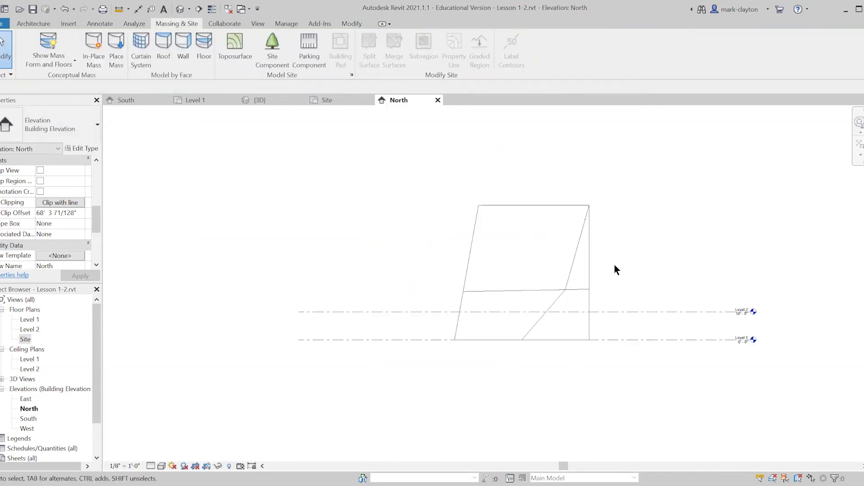
pyautogui.click(30, 410)
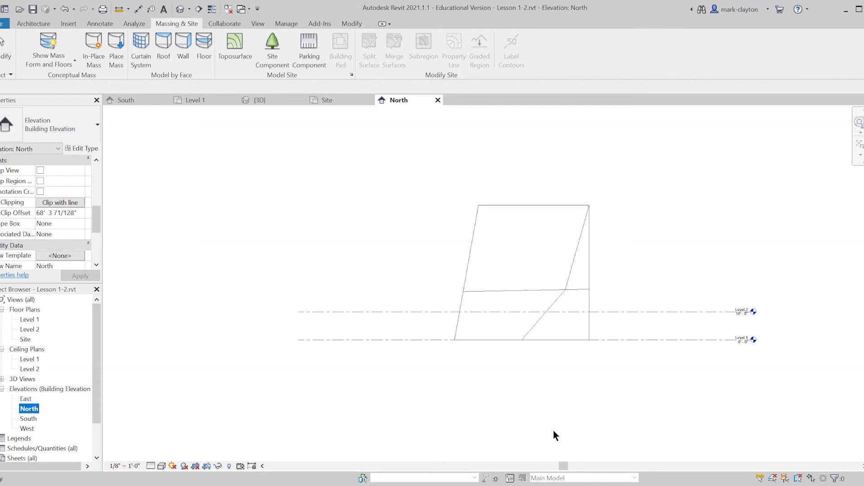
pyautogui.click(704, 431)
# Set the height of Level 2 above Level 1 to 48'-0" to match the top of the mass.
pyautogui.click(654, 311)
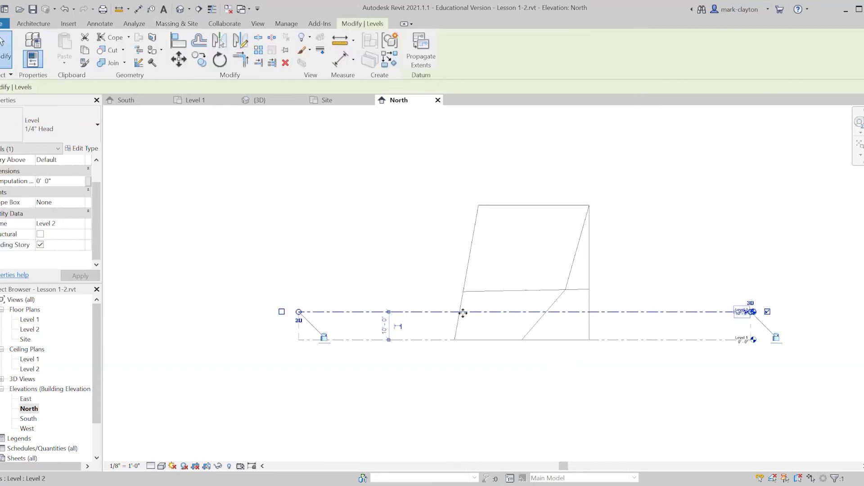
pyautogui.click(386, 324)
pyautogui.write("40'")
pyautogui.press('Return')
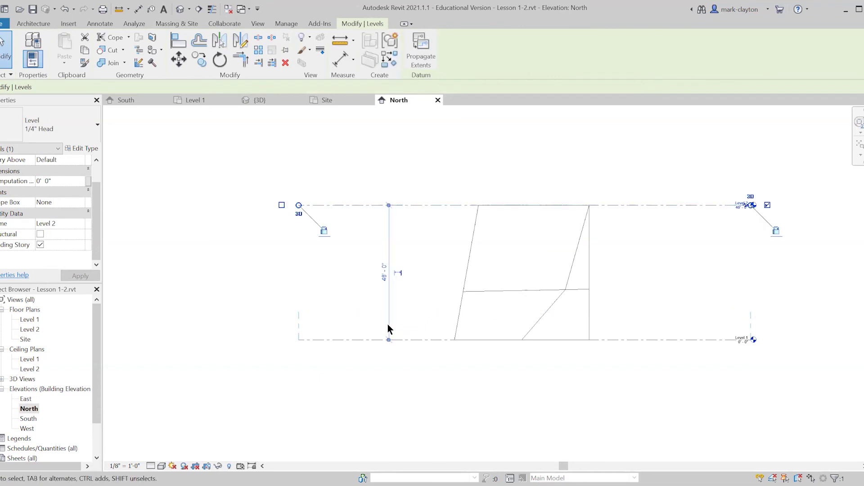
pyautogui.click(387, 173)
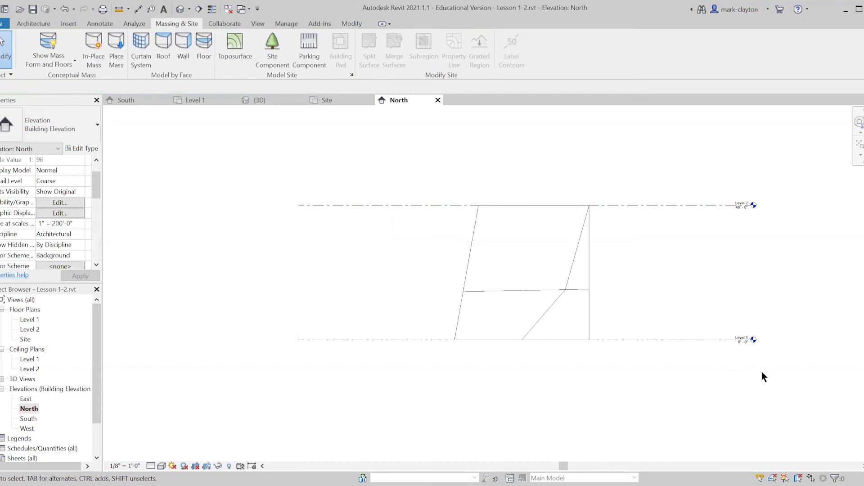